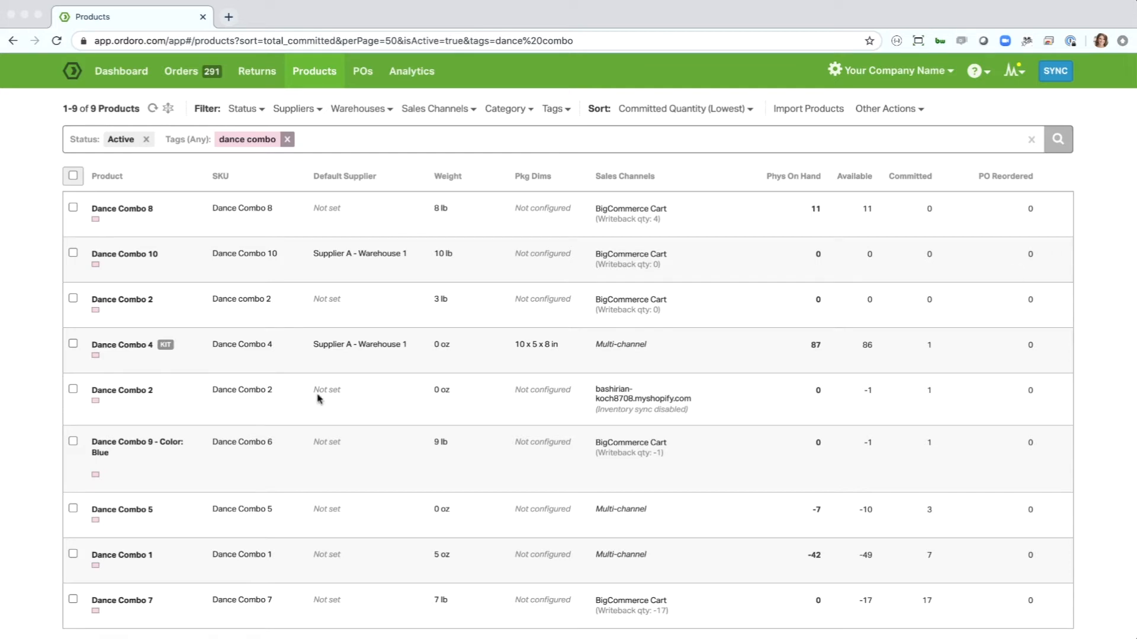
Step: Open the Dance Combo 4 product and set its manual order price to $20
left_click(135, 349)
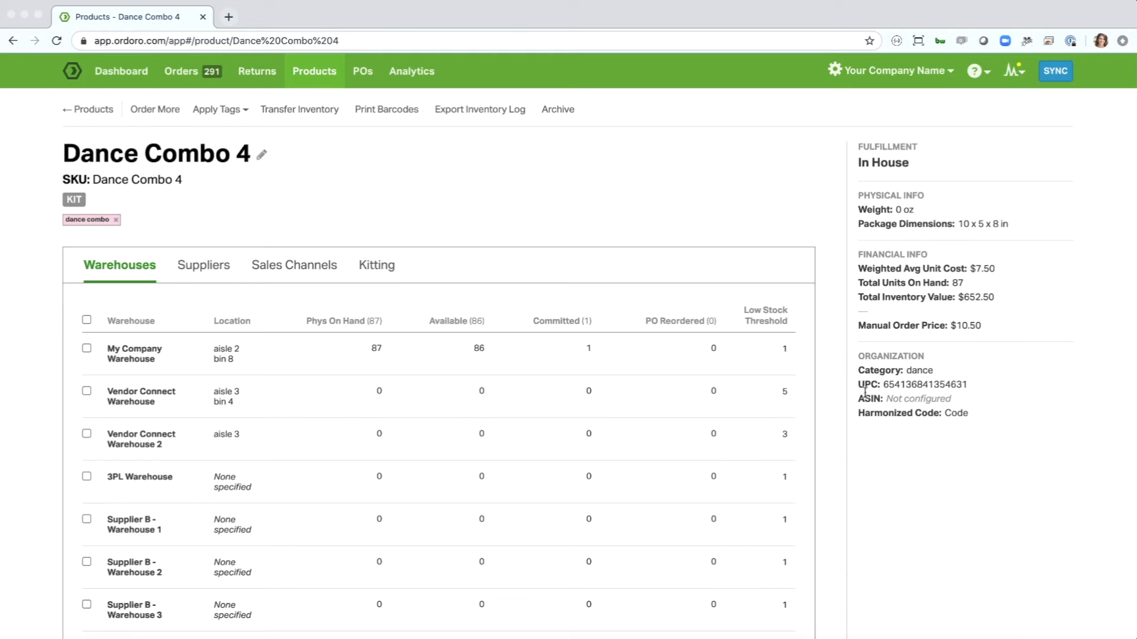
left_click(914, 400)
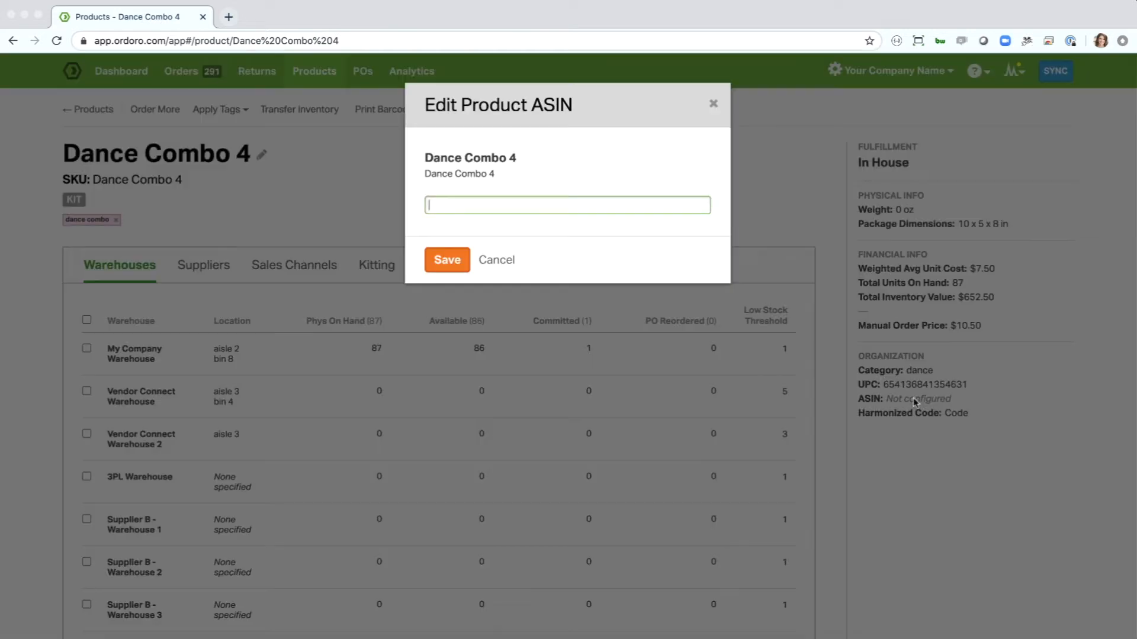
left_click(506, 262)
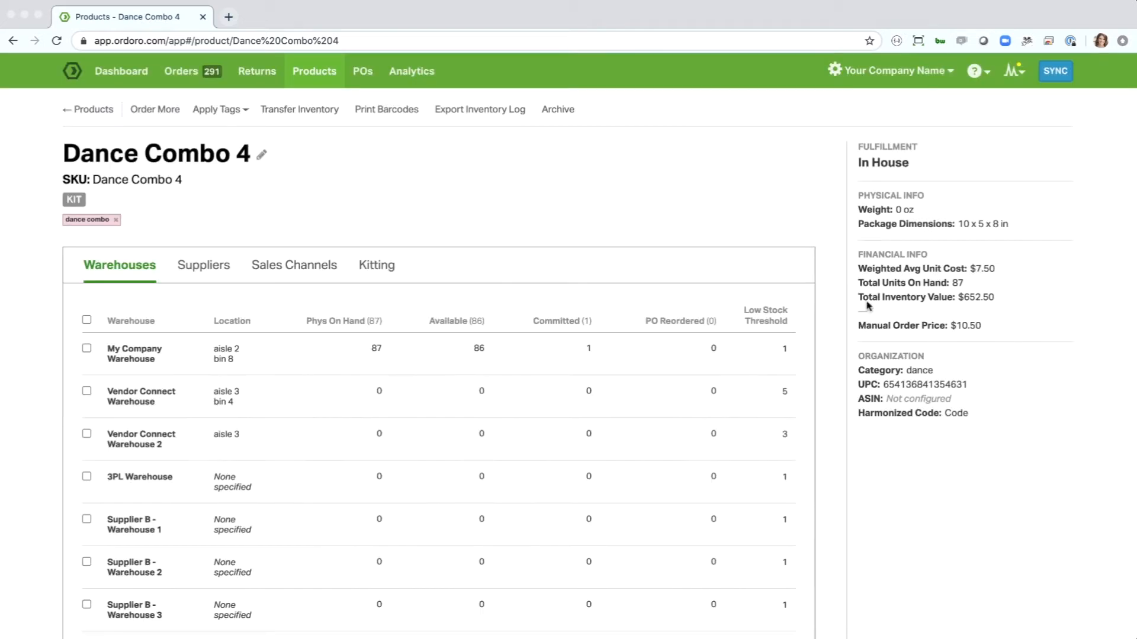
left_click(967, 329)
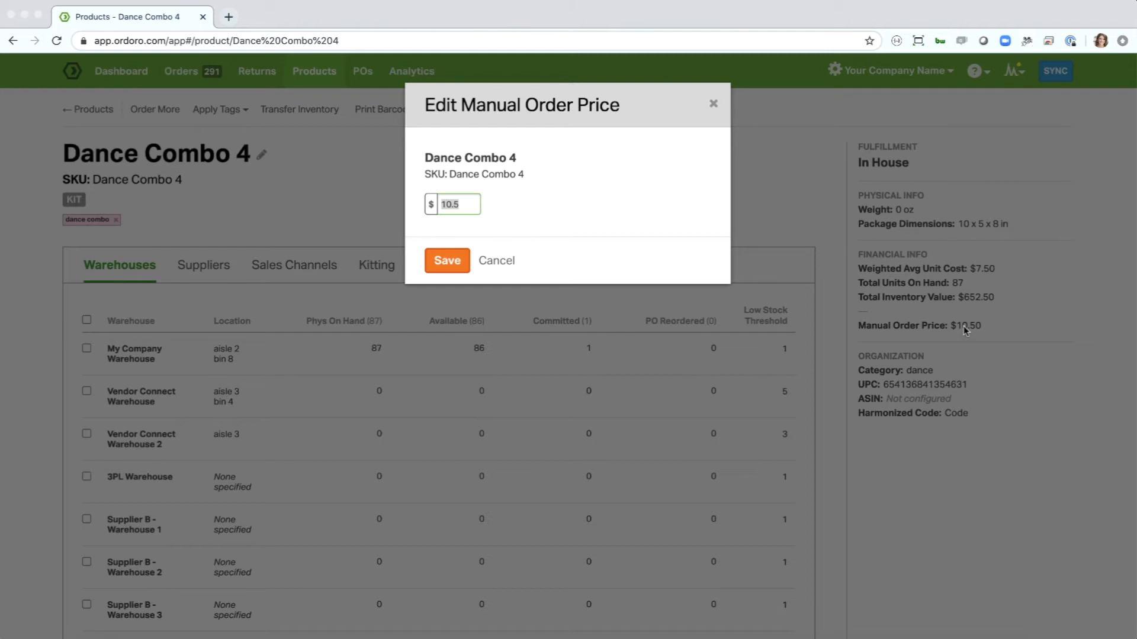
type("20")
key("Return")
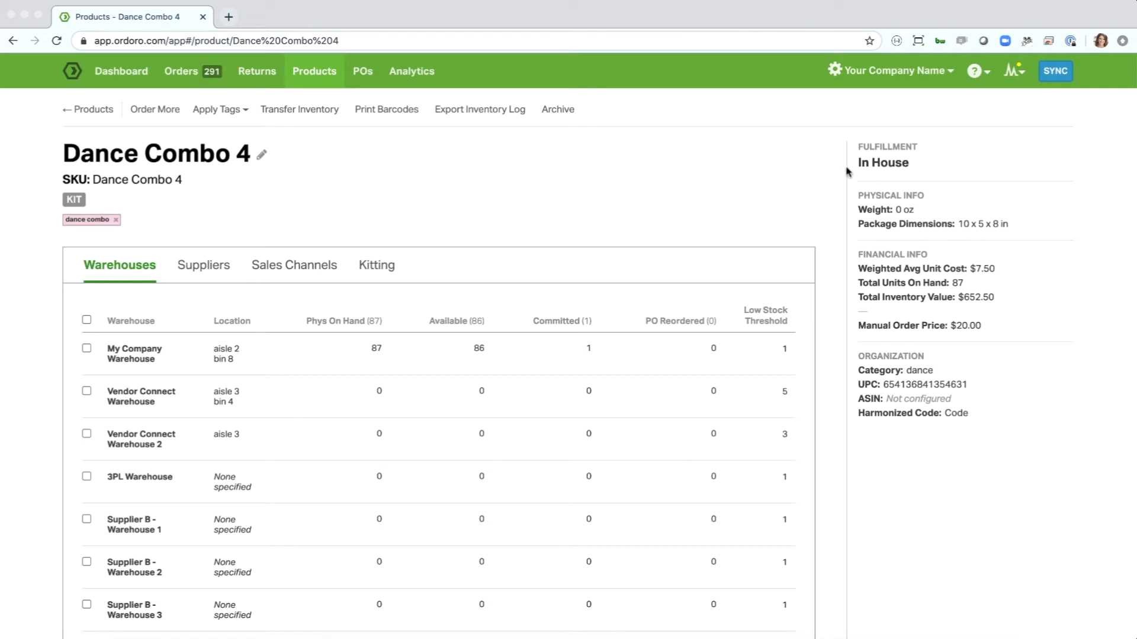
left_click(860, 166)
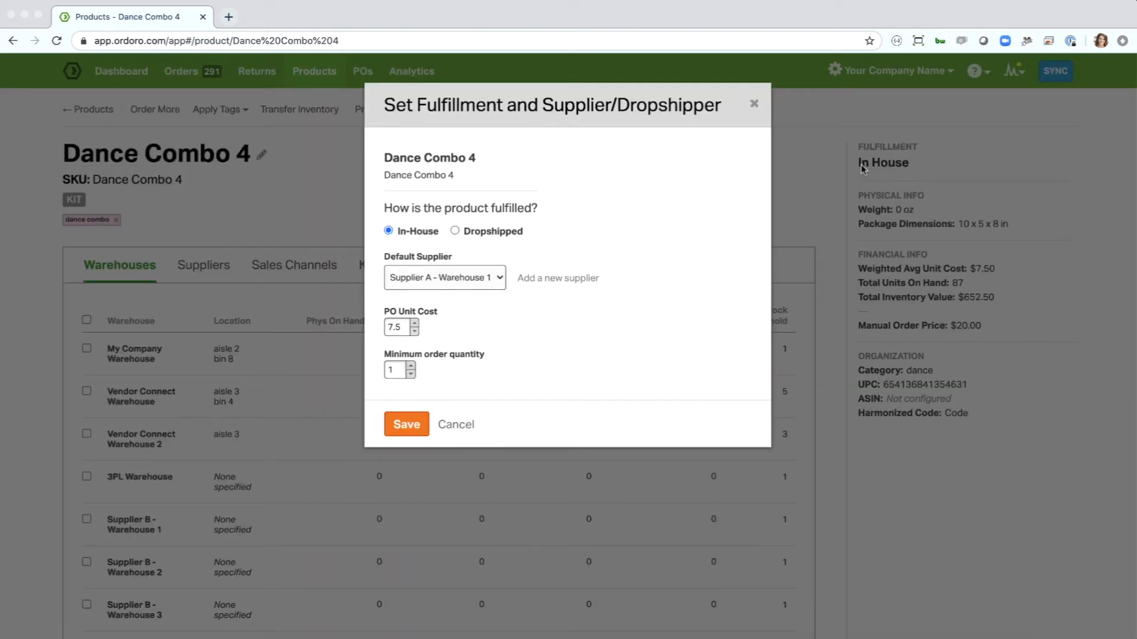
left_click(495, 233)
left_click(573, 232)
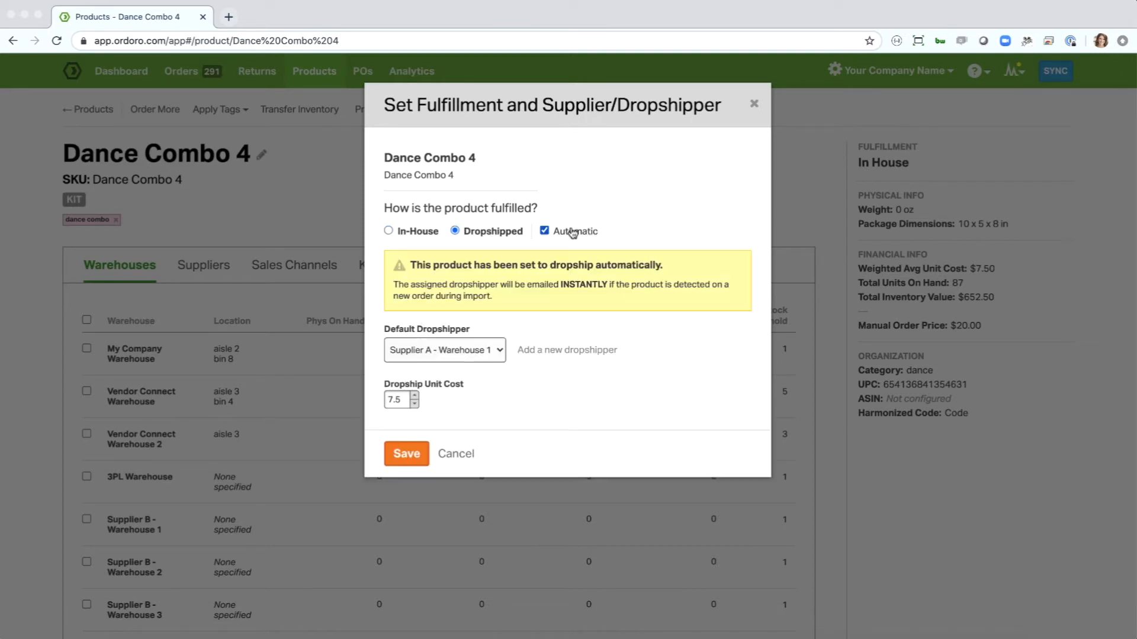
left_click(496, 350)
left_click(474, 386)
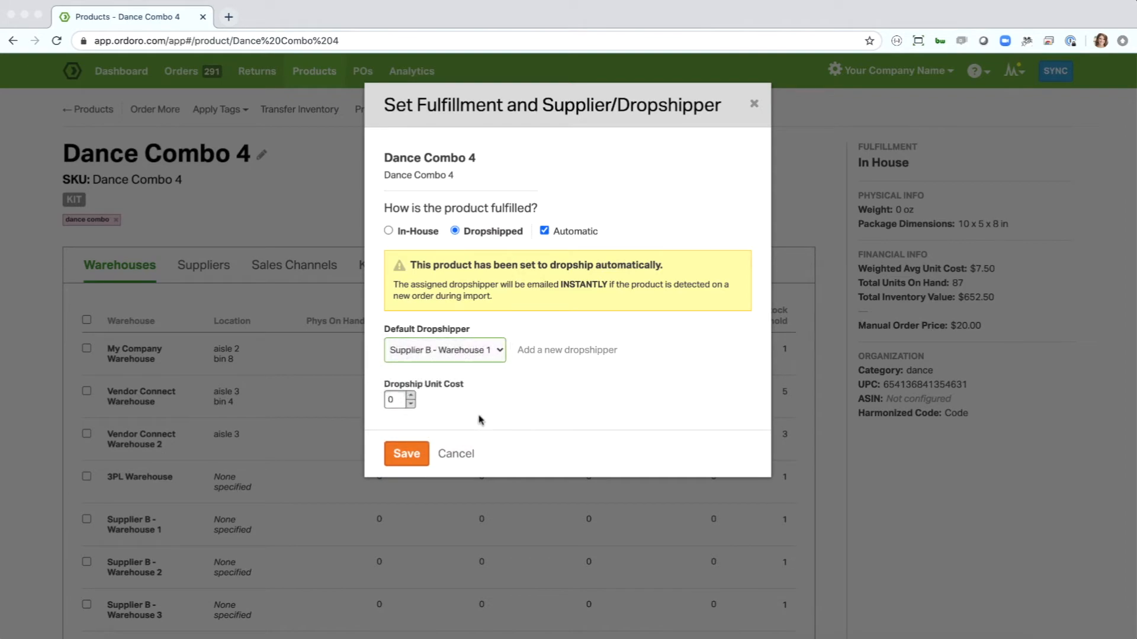
left_click(455, 454)
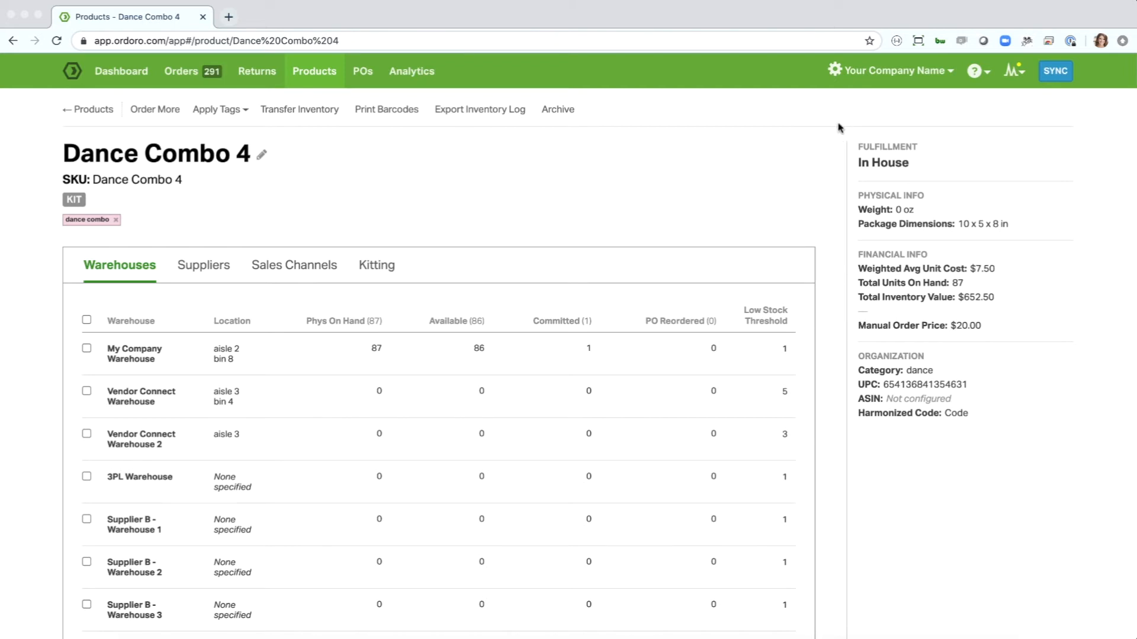
Step: Add bin4 to the aisle 3 location of Vendor Connect Warehouse 2 and save it
scroll(837, 145, "down", 2)
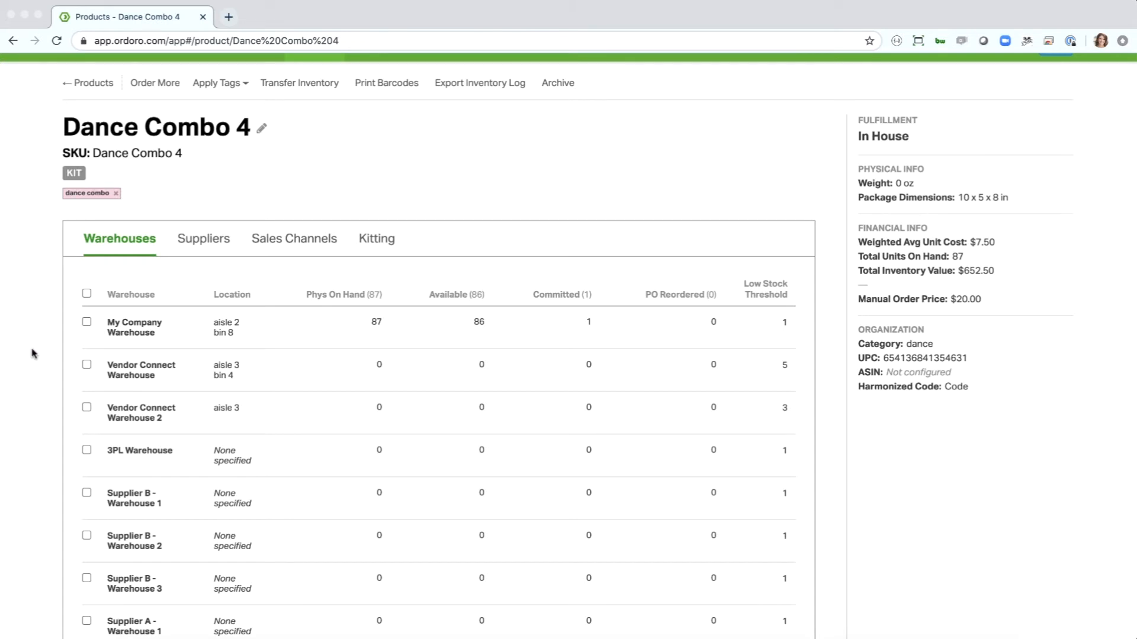
scroll(33, 354, "down", 1)
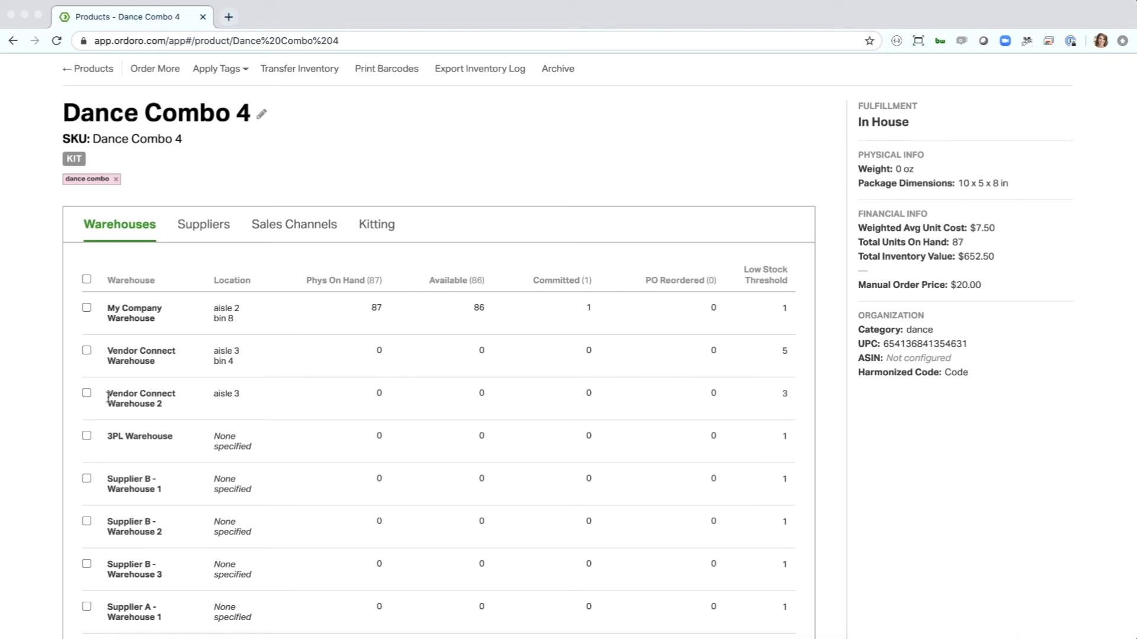
left_click(226, 395)
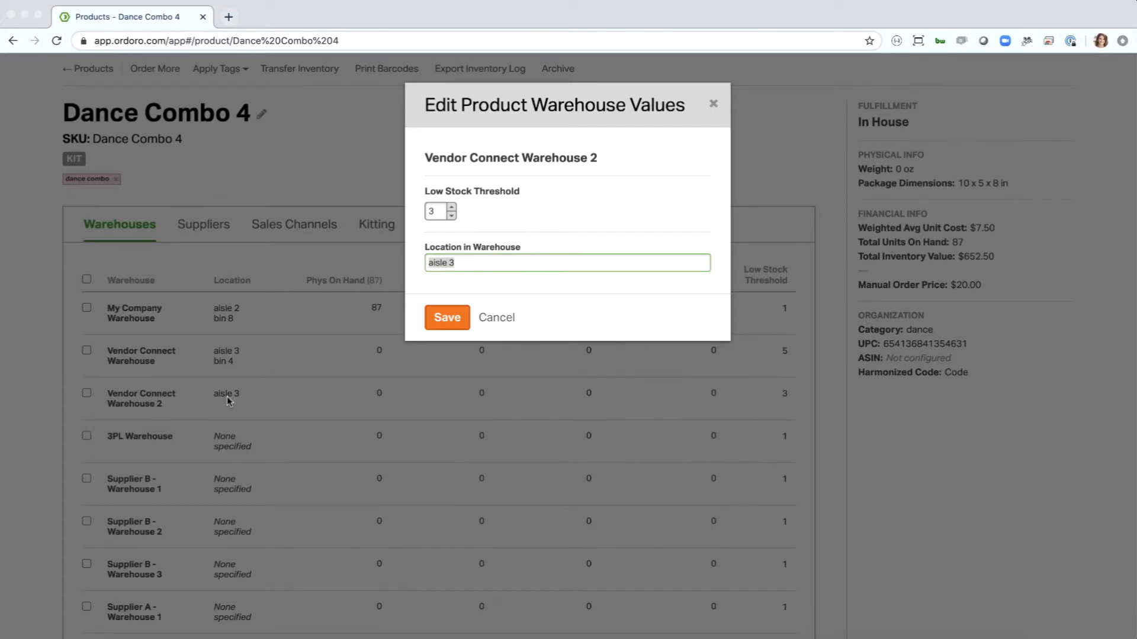
key("Right")
type("bin4")
left_click(447, 317)
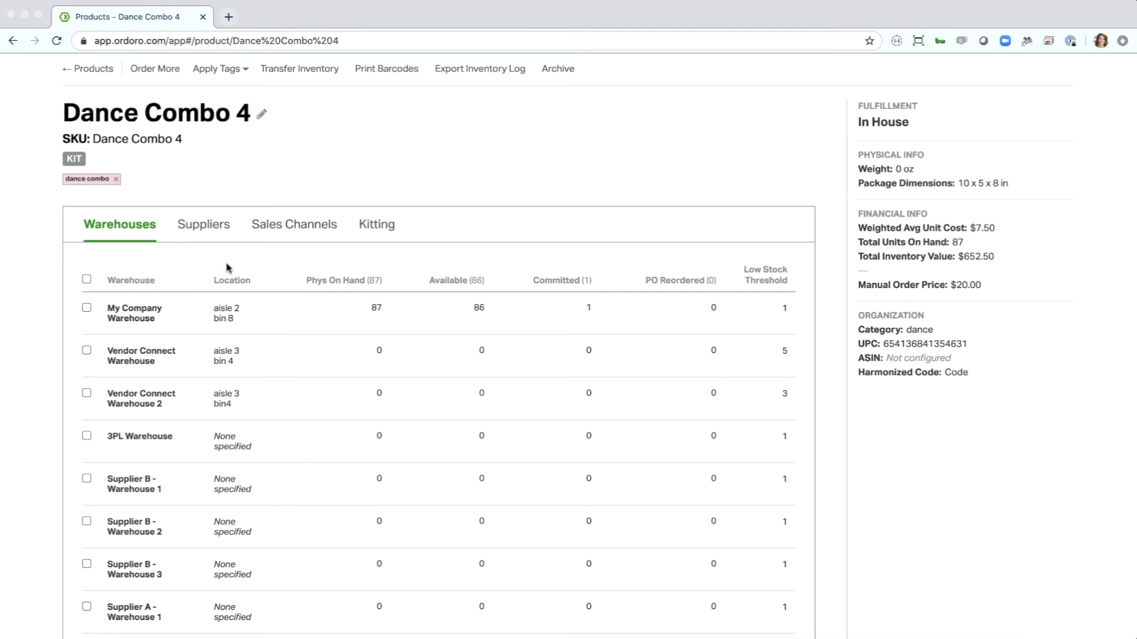
Step: Review the product's supplier assignments, its sales channels including BigCommerce Cart, and its kit components
left_click(201, 226)
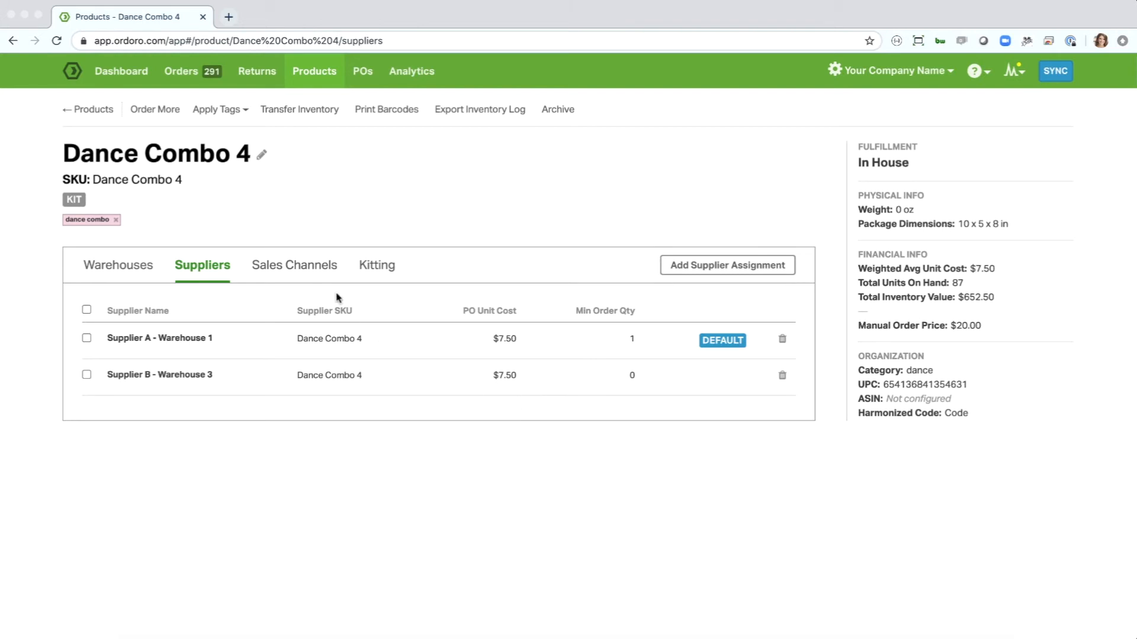
left_click(310, 273)
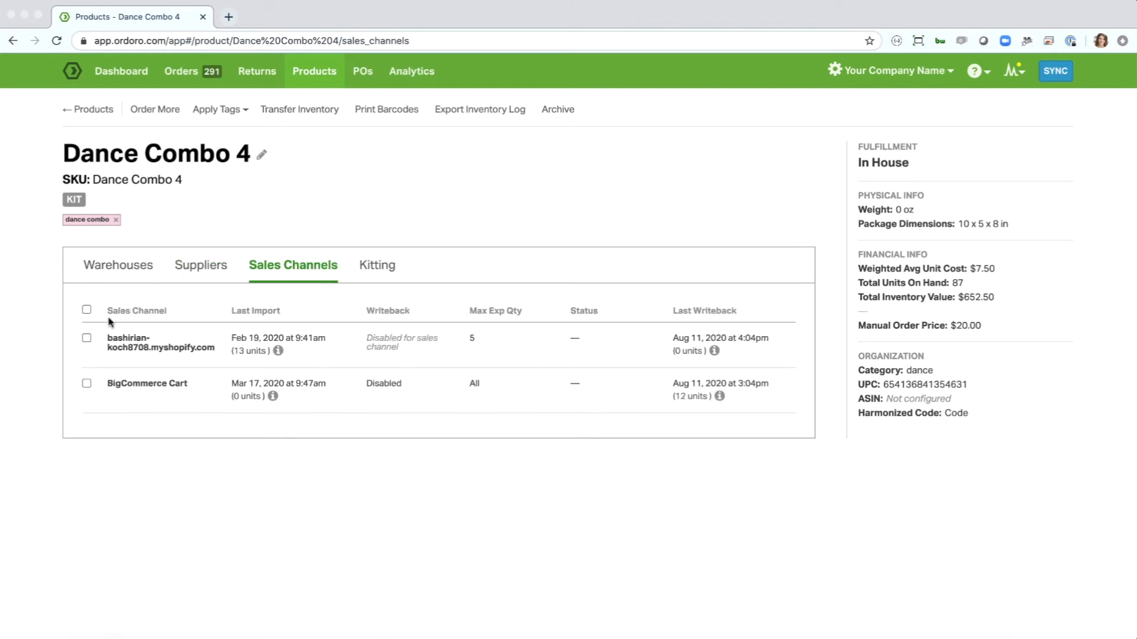
left_click(86, 384)
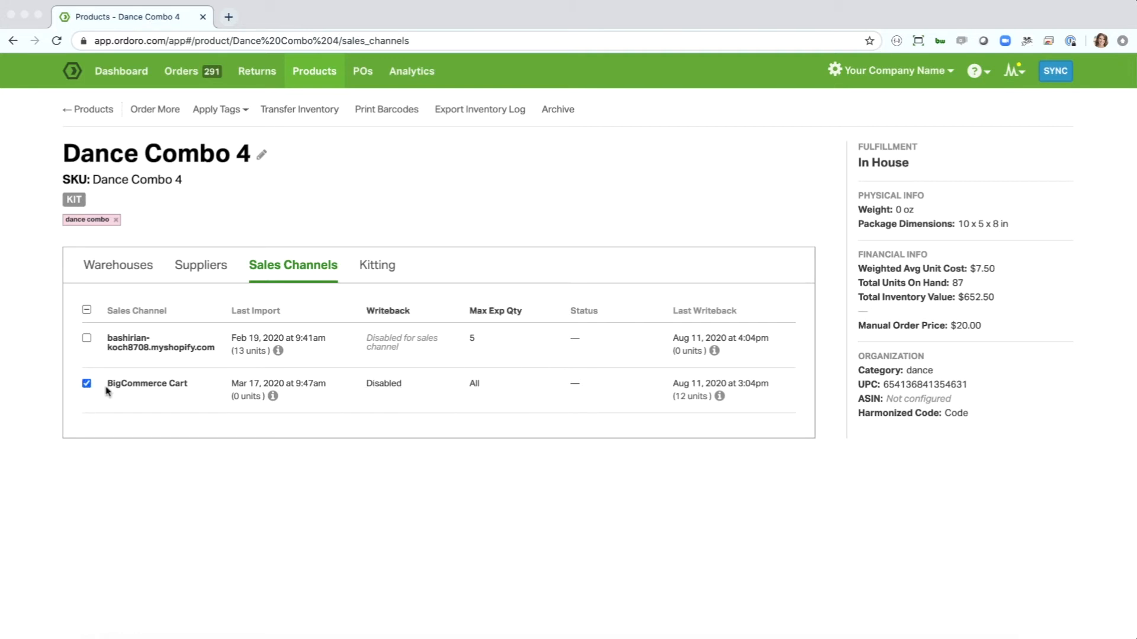
left_click(362, 268)
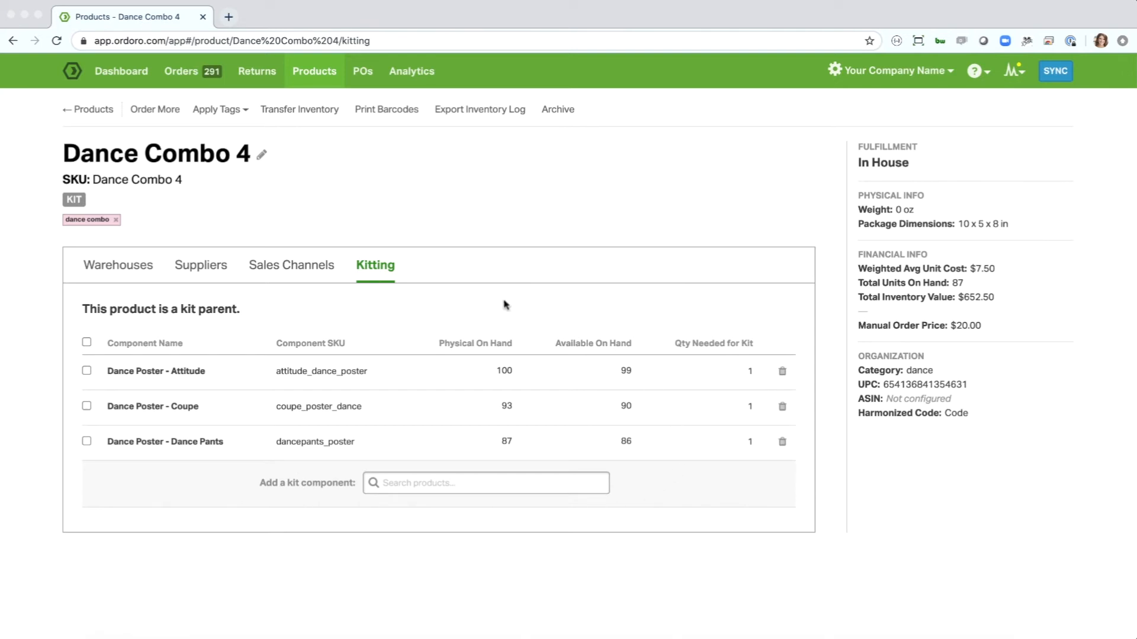
Step: Correct the location of Vendor Connect Warehouse 2 to "aisle 3 bin 4" in the product's warehouse list
left_click(124, 274)
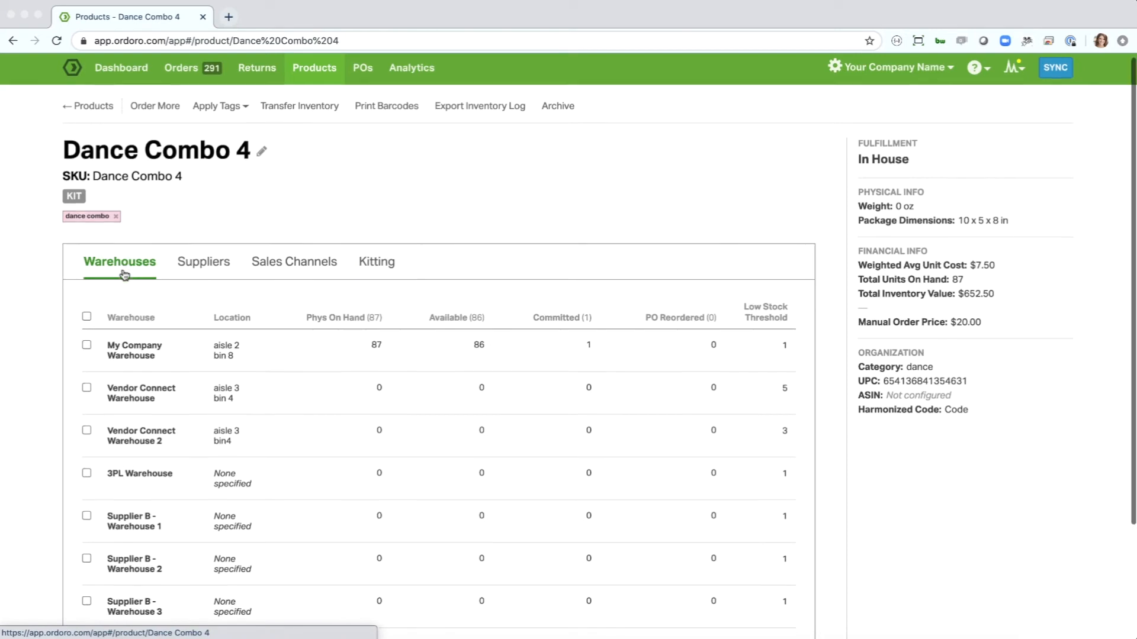
scroll(122, 274, "down", 1)
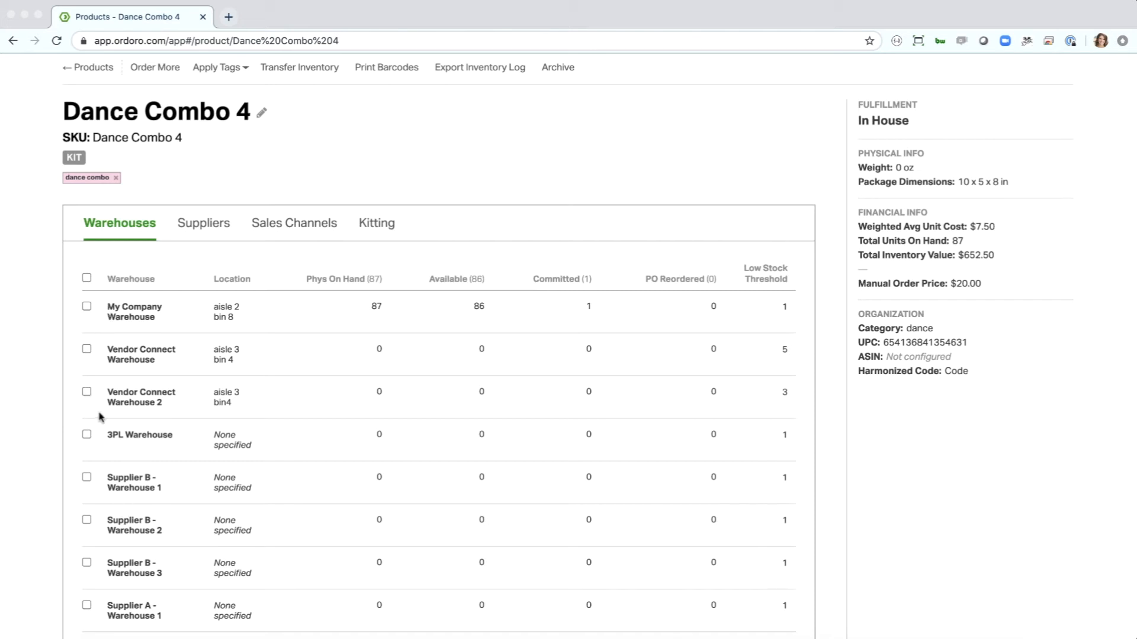
left_click(221, 405)
left_click(524, 270)
key("Return")
Step: Bulk update the low stock threshold to 1 for Vendor Connect Warehouse and Vendor Connect Warehouse 2
scroll(765, 497, "down", 2)
scroll(764, 496, "down", 1)
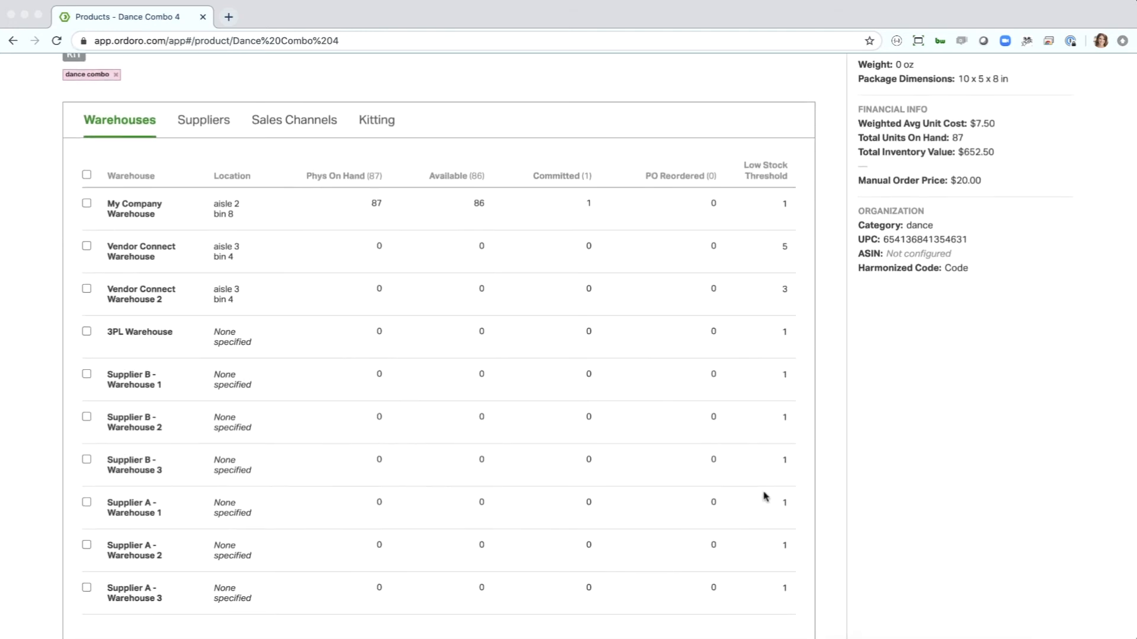
scroll(764, 496, "up", 5)
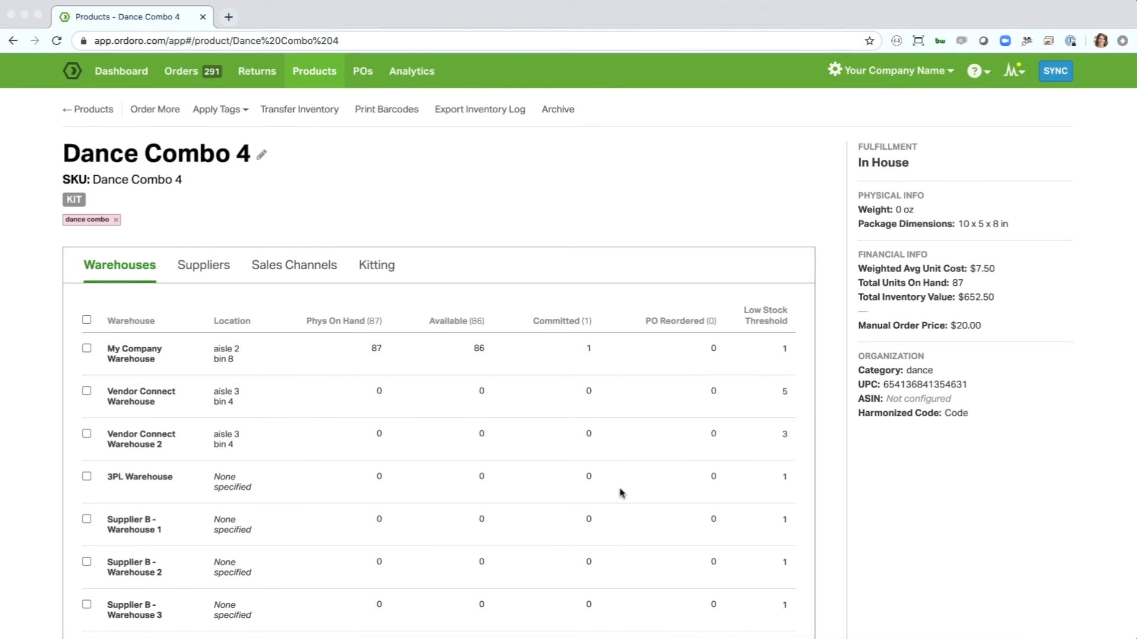
left_click(86, 391)
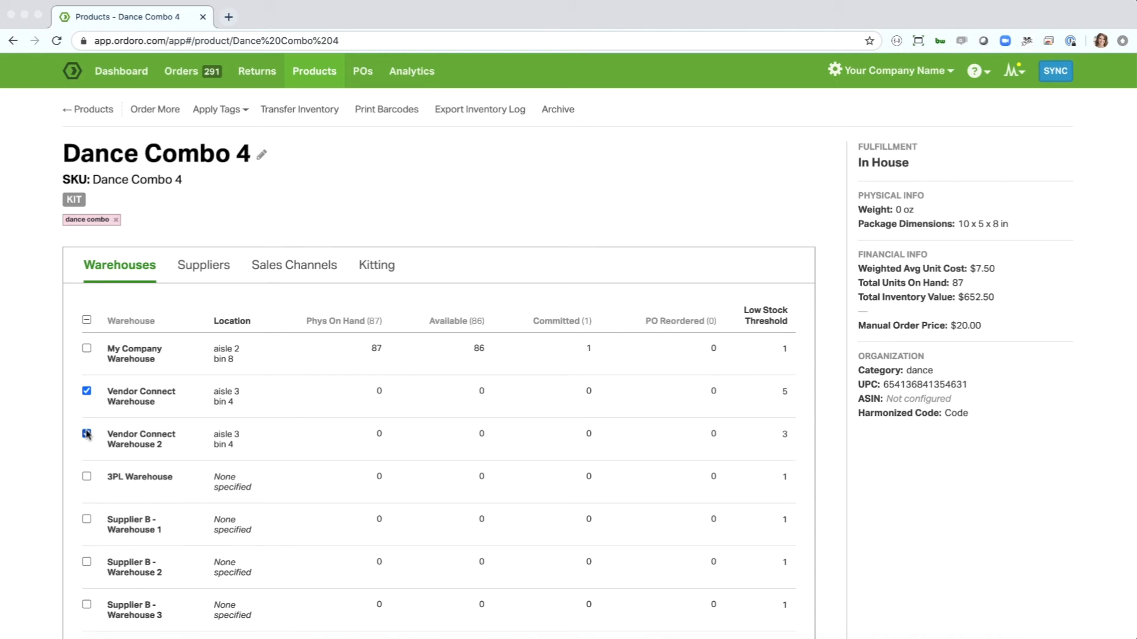
left_click(87, 434)
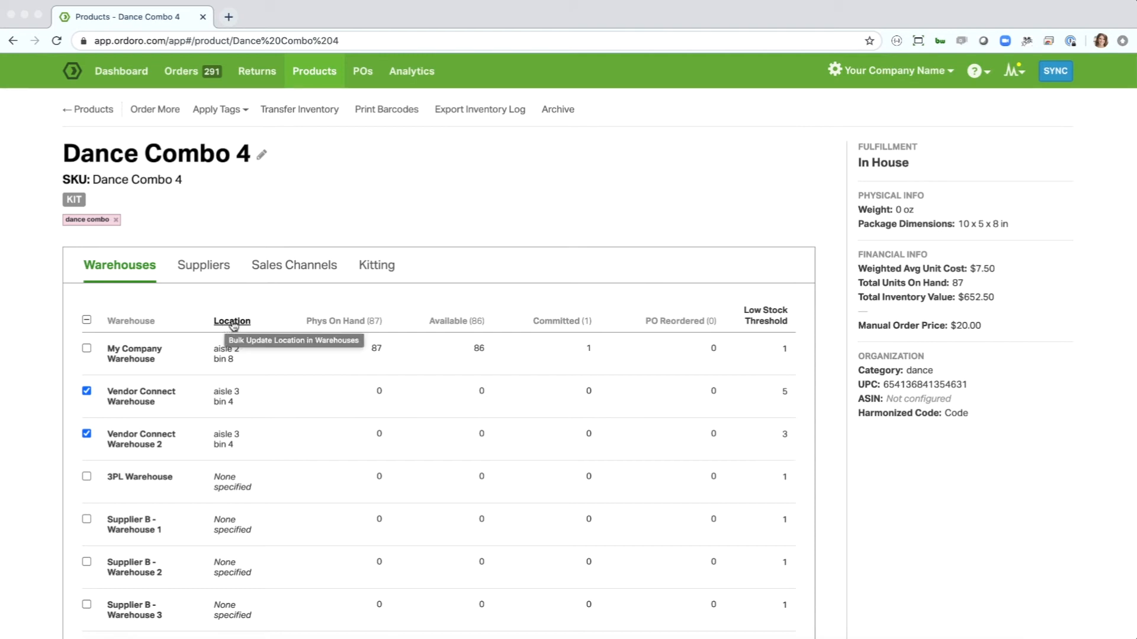
left_click(766, 320)
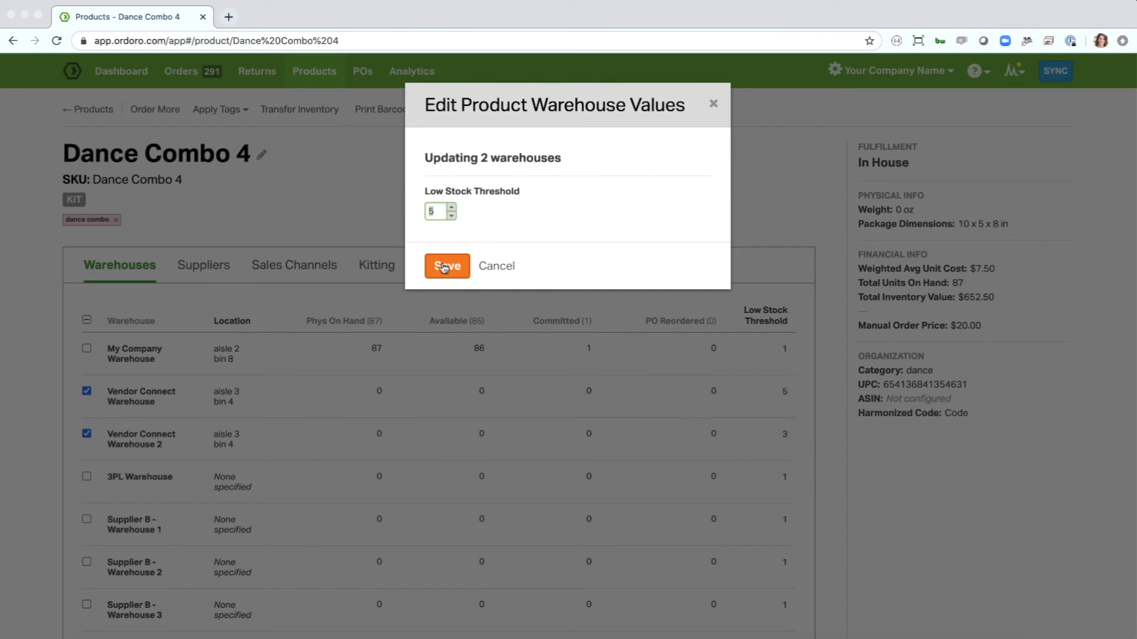
type("1")
left_click(447, 266)
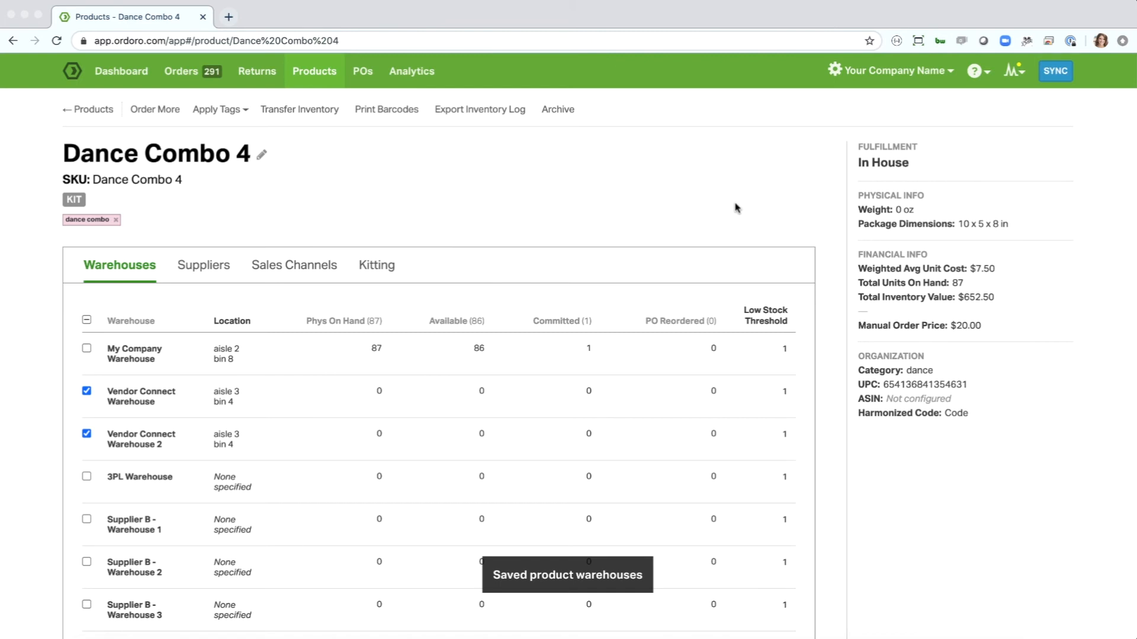
Step: Set the quantity needed for the kit to 4 for all three Dance Poster components
left_click(386, 268)
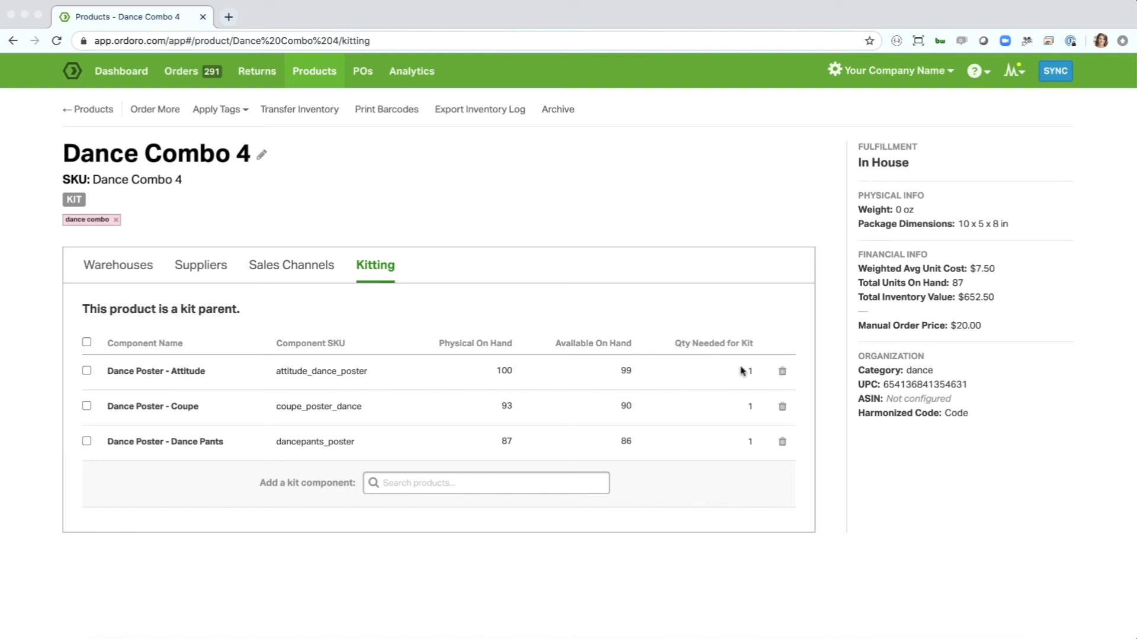
left_click(87, 342)
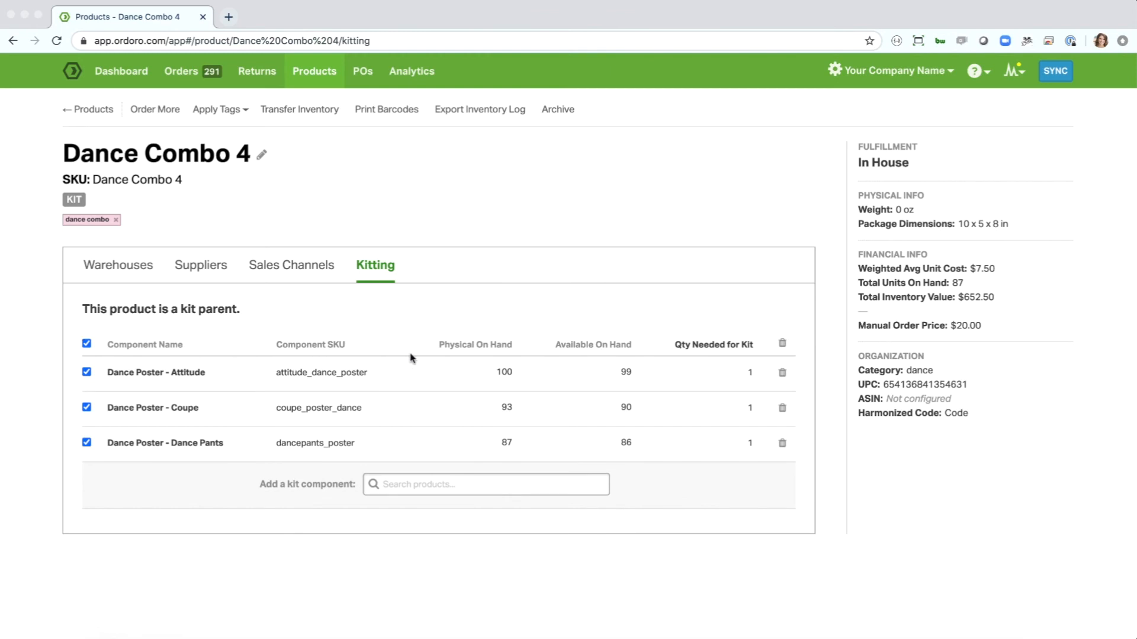
left_click(694, 348)
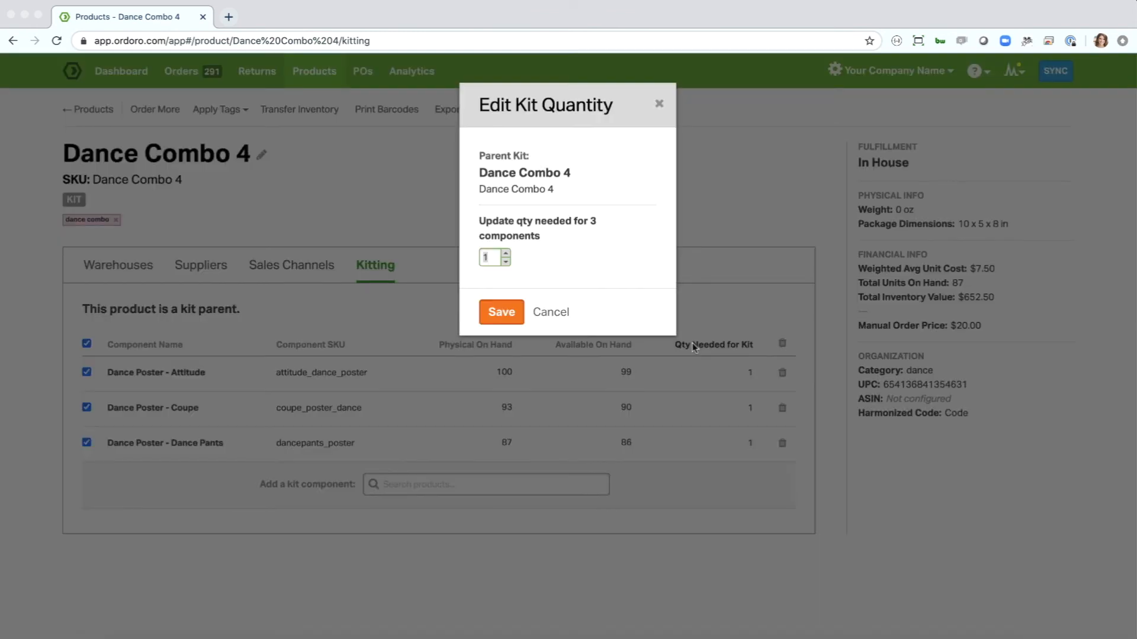
type("4")
left_click(501, 312)
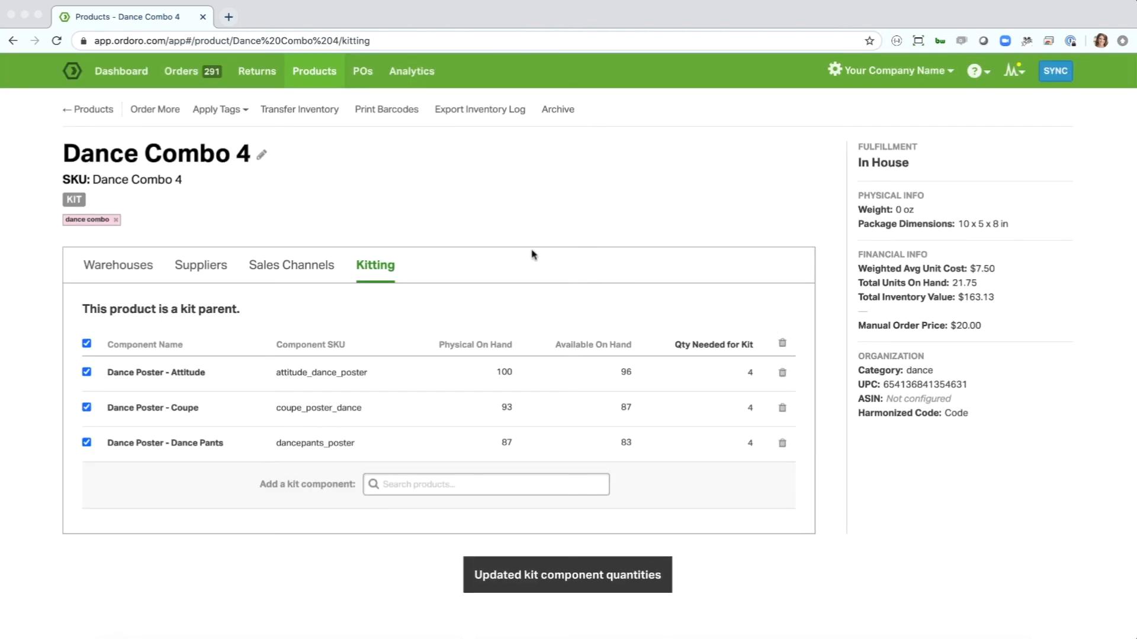
Step: Return to the product's warehouse list and clear the selection of all warehouses
left_click(141, 268)
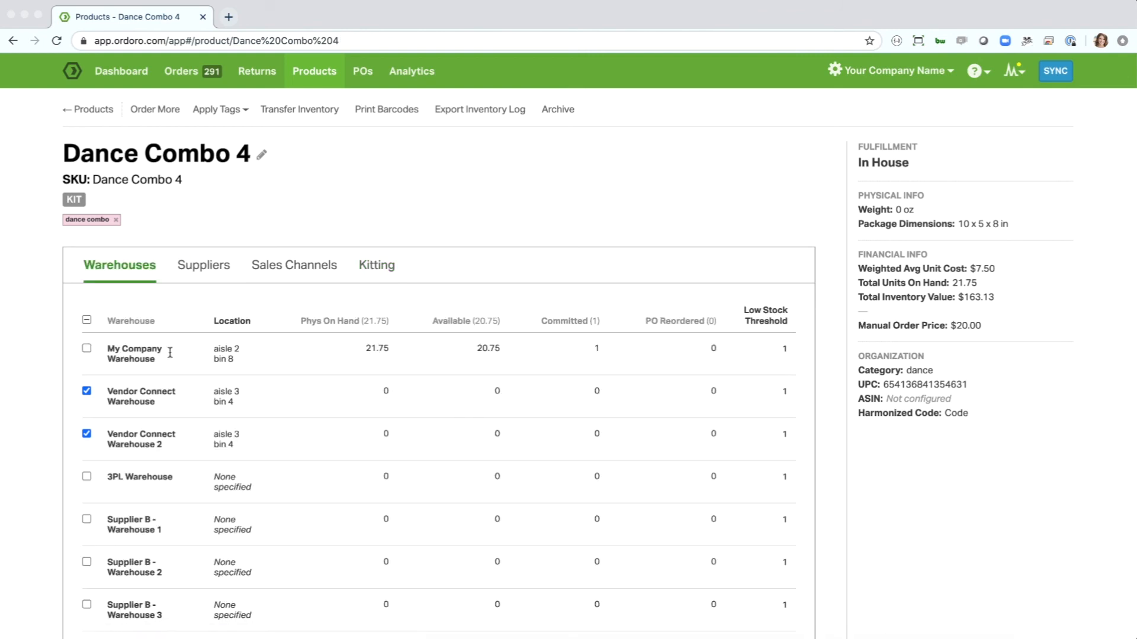
left_click(87, 320)
left_click(86, 321)
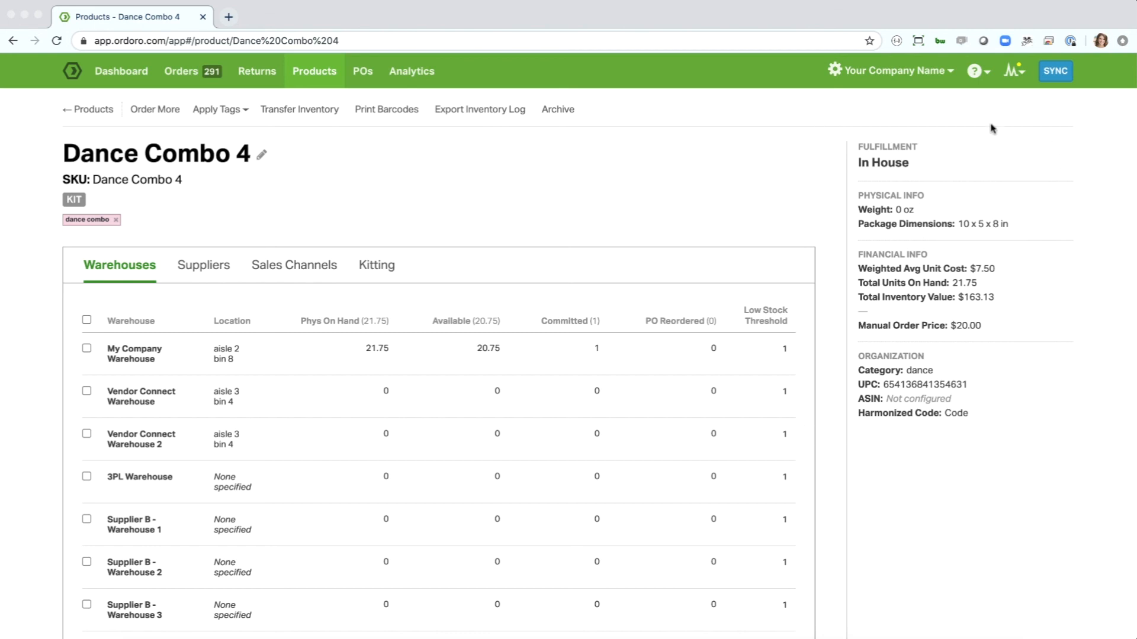
Step: Examine the product's fulfillment and supplier settings without changing them, and look over the warehouse list
left_click(881, 169)
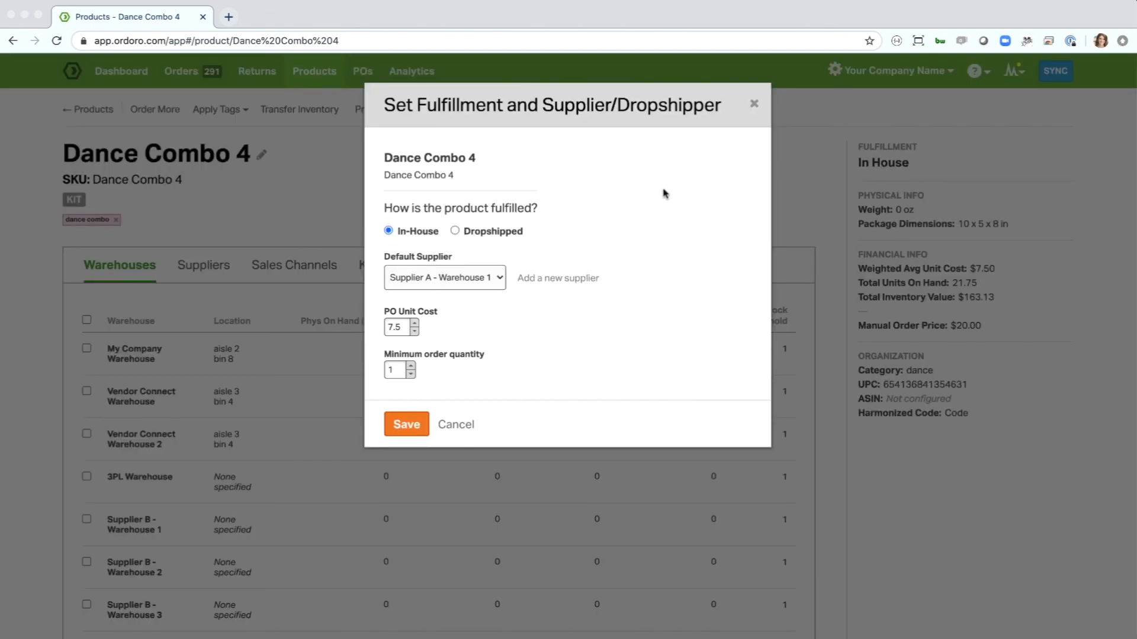
left_click(452, 426)
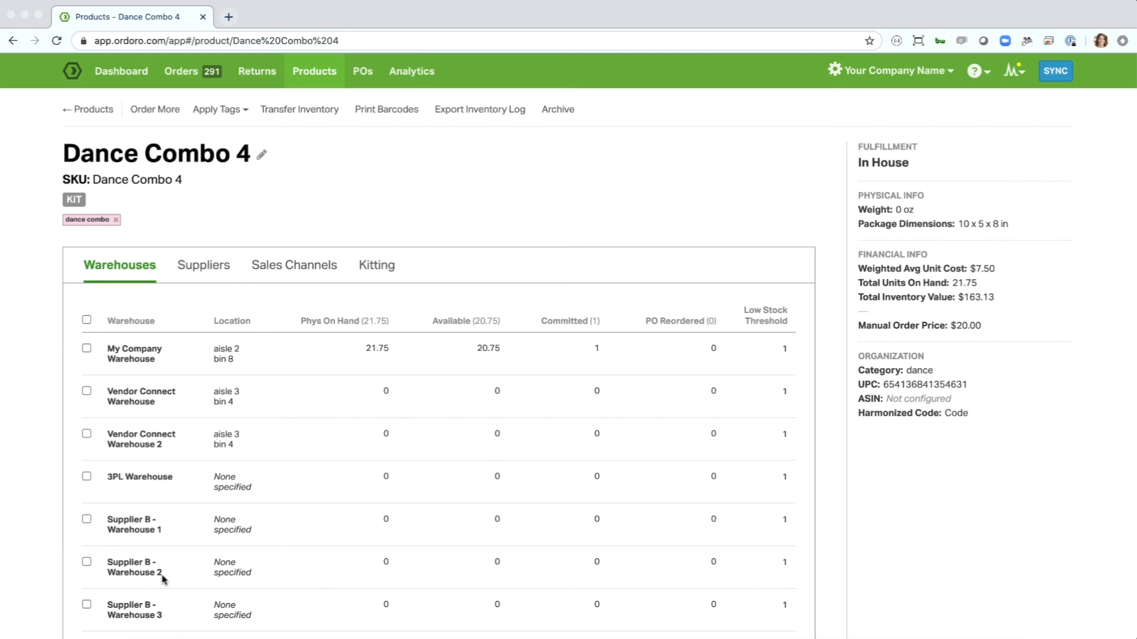
scroll(108, 417, "down", 2)
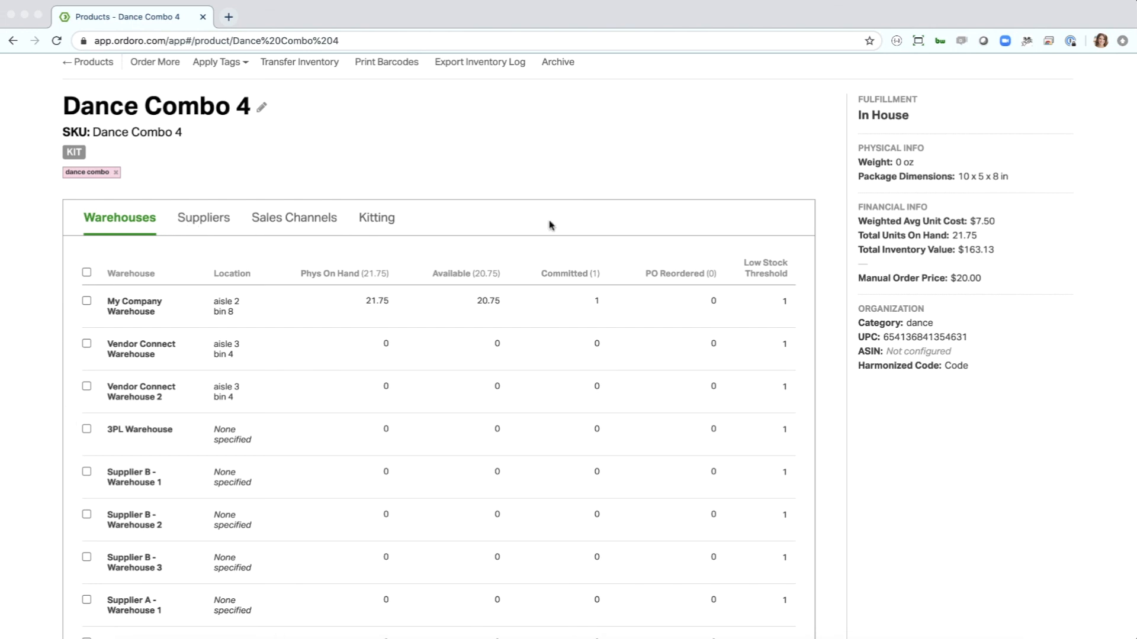
scroll(538, 183, "up", 2)
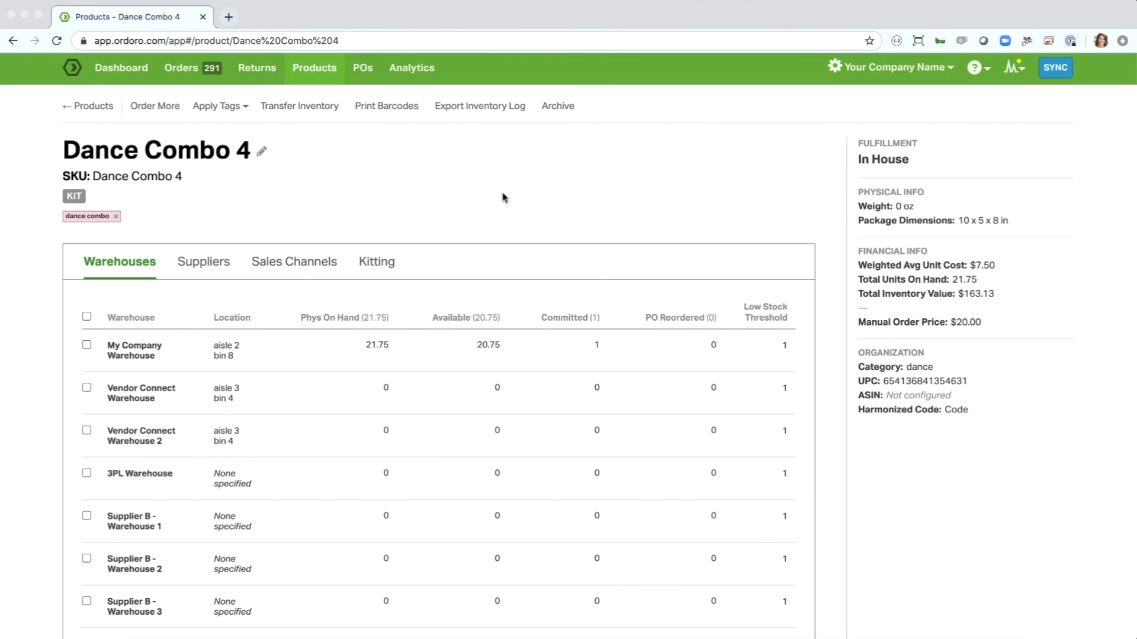
scroll(503, 197, "up", 1)
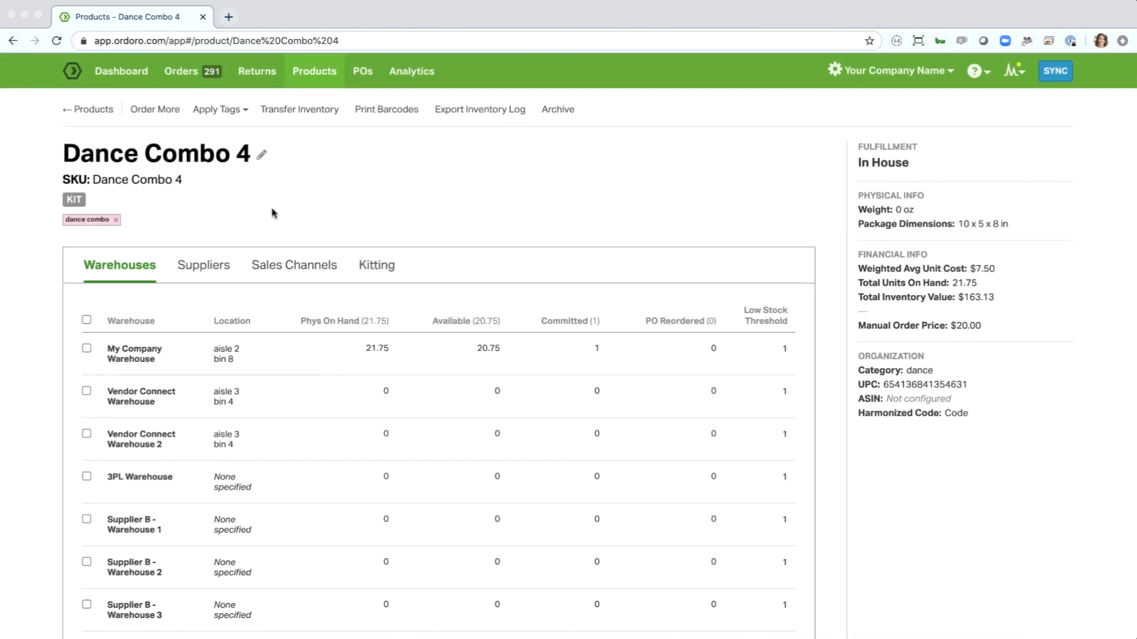